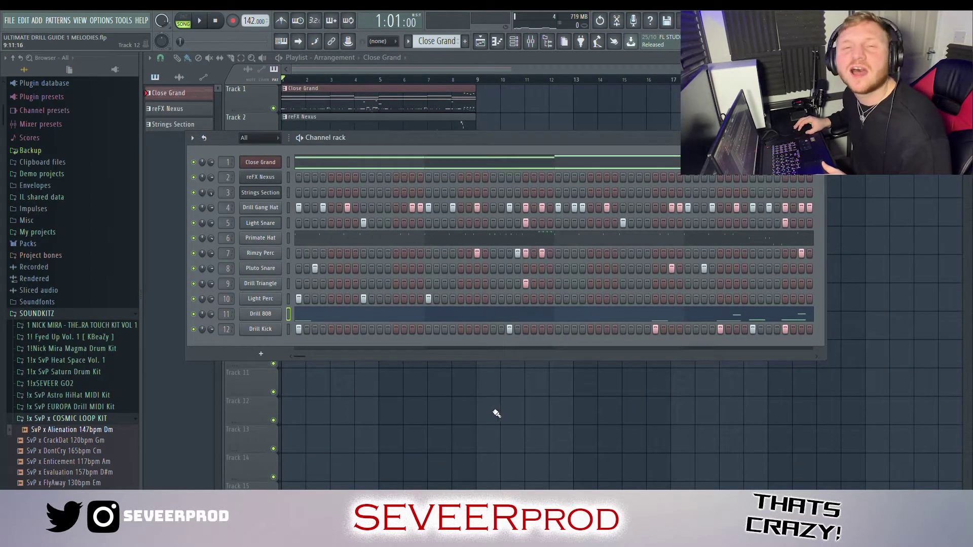
# Step: Play the eight-bar melody and drum loop from the start and hide the channel rack
pyautogui.press('space')
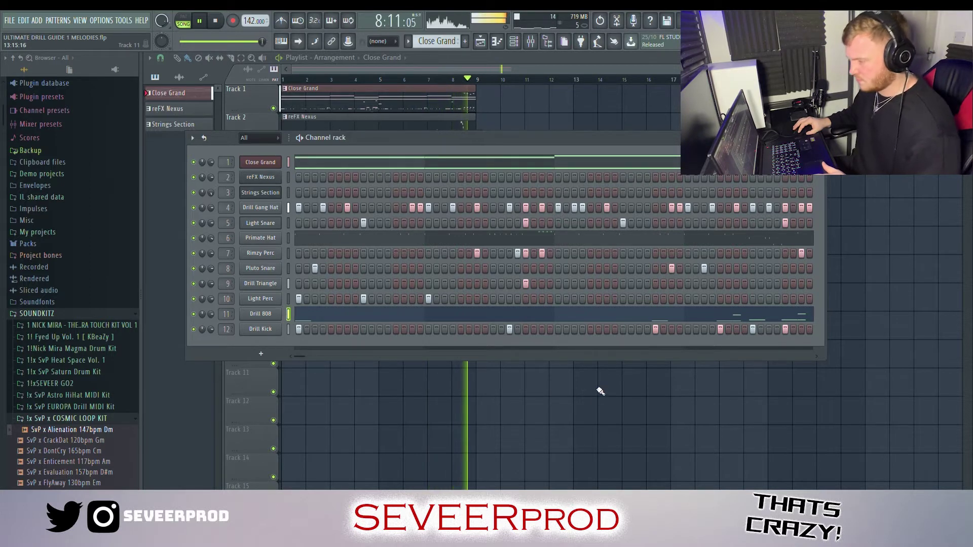
pyautogui.press('space')
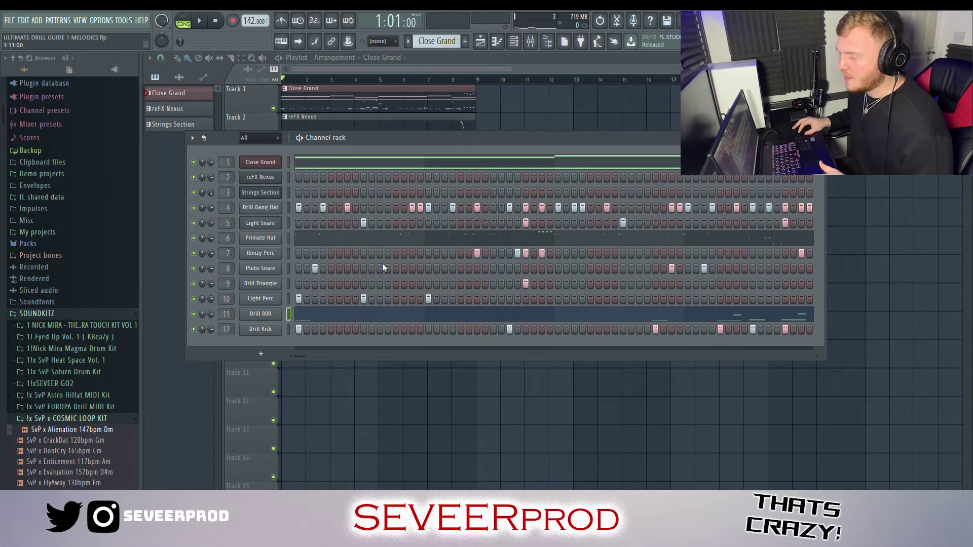
pyautogui.press('F6')
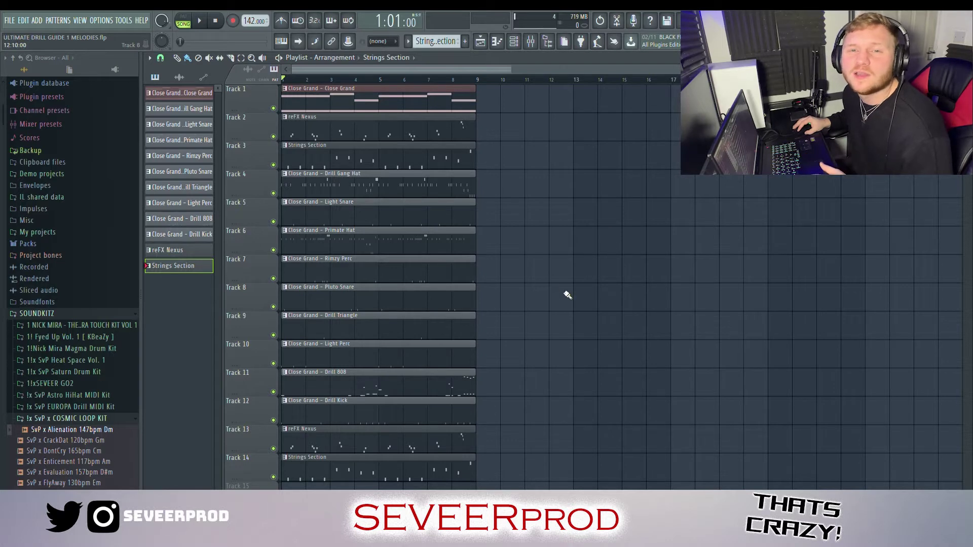
# Step: Select all clips of the eight-bar section and duplicate them repeatedly end to end along the playlist timeline
pyautogui.hotkey('ctrl', 'a')
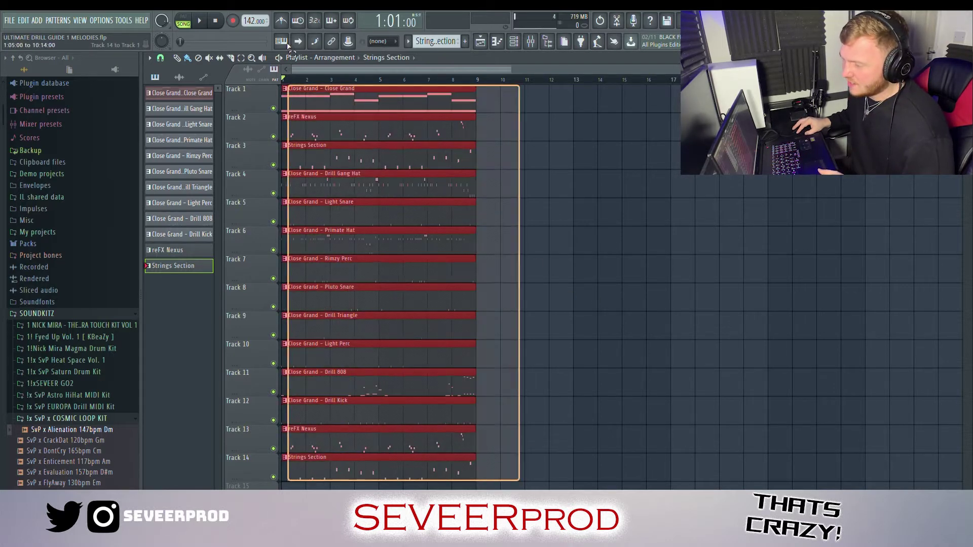
pyautogui.hotkey('ctrl', 'b')
pyautogui.hotkey('ctrl', 'b')
pyautogui.hotkey('ctrl', 'b')
pyautogui.hotkey('ctrl', 'b')
pyautogui.hotkey('ctrl', 'b')
pyautogui.hotkey('ctrl', 'b')
pyautogui.scroll(-5, 467, 137)
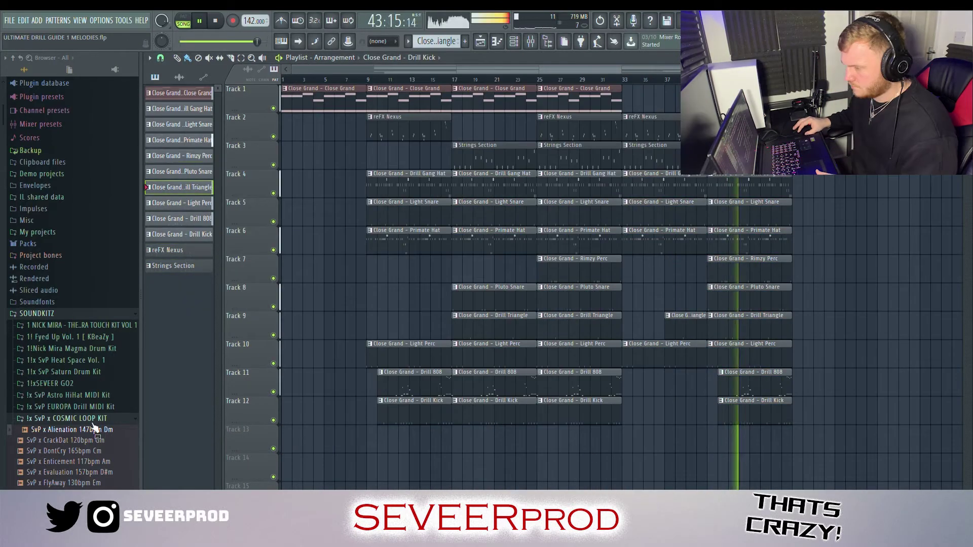
# Step: Stop the playback of the arrangement and add a new empty pattern
pyautogui.press('space')
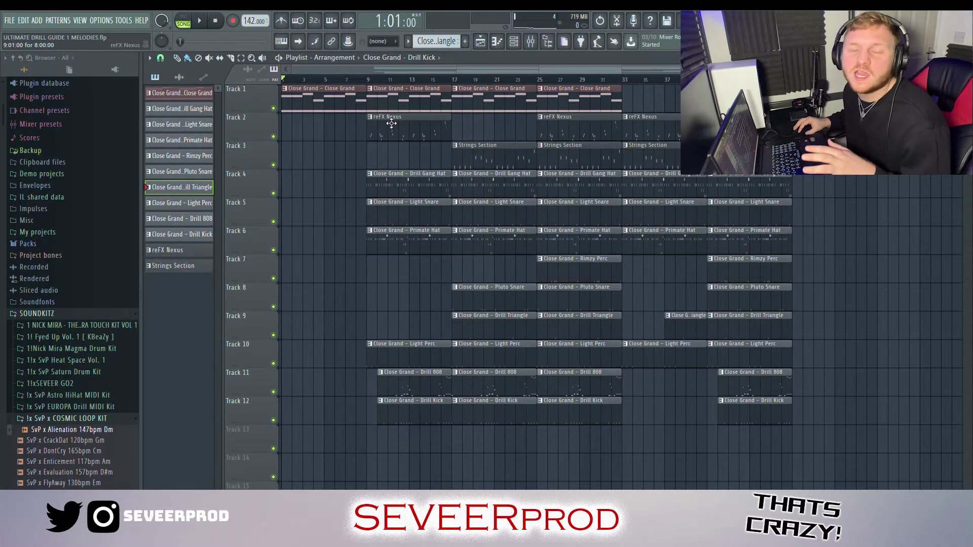
pyautogui.press('F4')
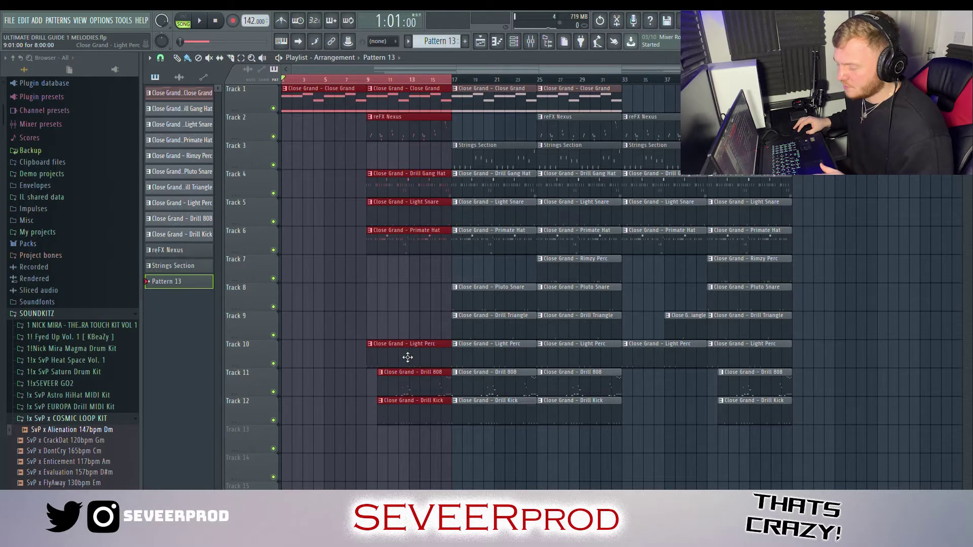
# Step: Clear the clip selection and play bars 1 to 16 to listen to the intro and the first drum section
pyautogui.click(392, 395)
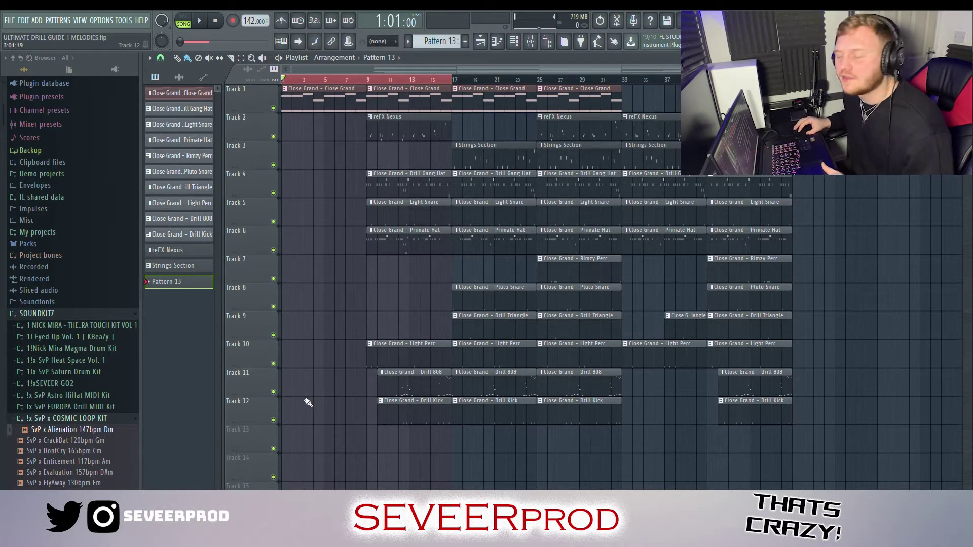
pyautogui.press('space')
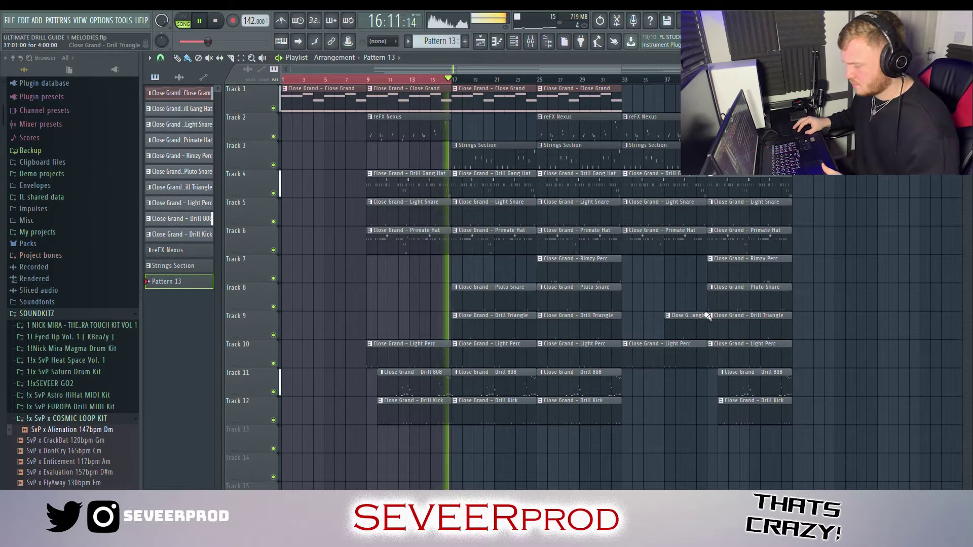
pyautogui.press('space')
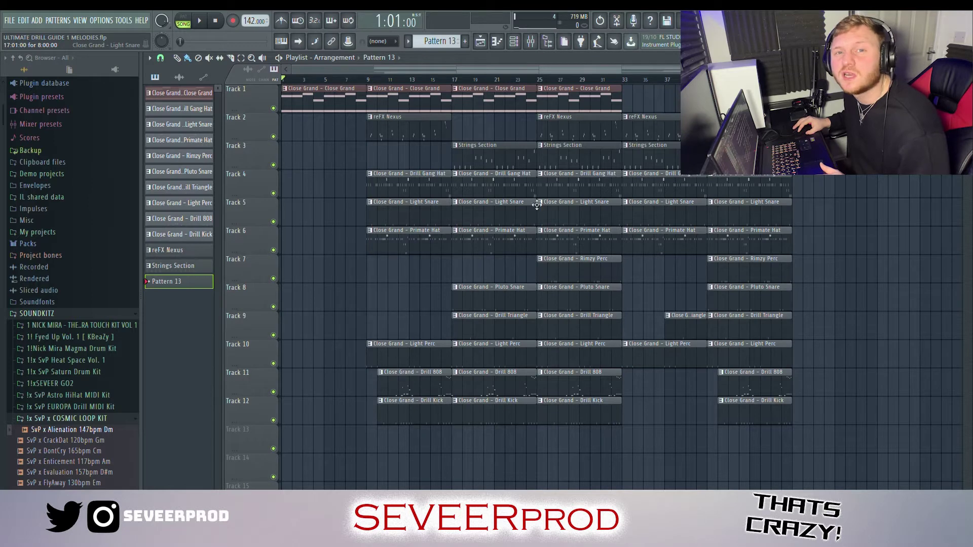
# Step: Automate the mix level of Insert 1's last Fruity parametric EQ 2 with a clip over bars 1 to 16, dropping at bar 9
pyautogui.press('F9')
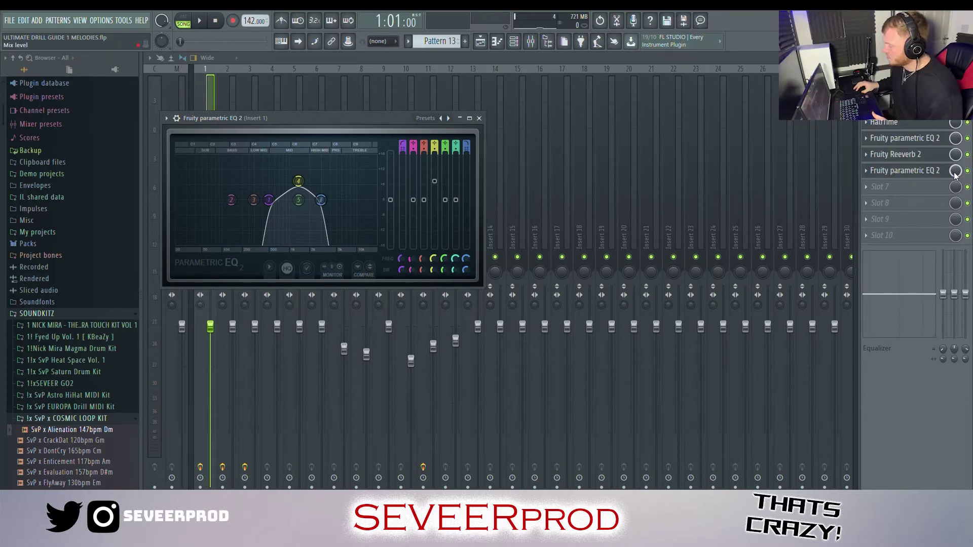
pyautogui.press('Escape')
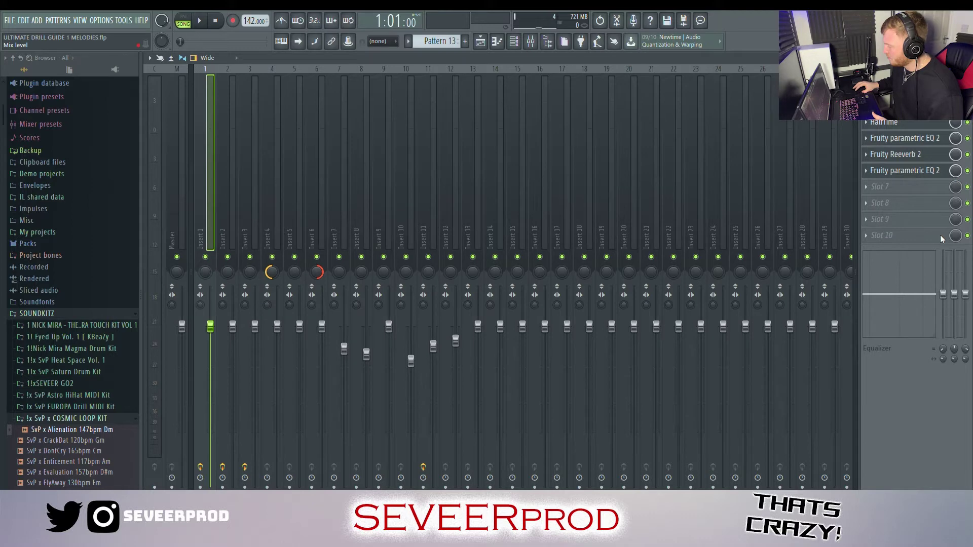
pyautogui.click(481, 42)
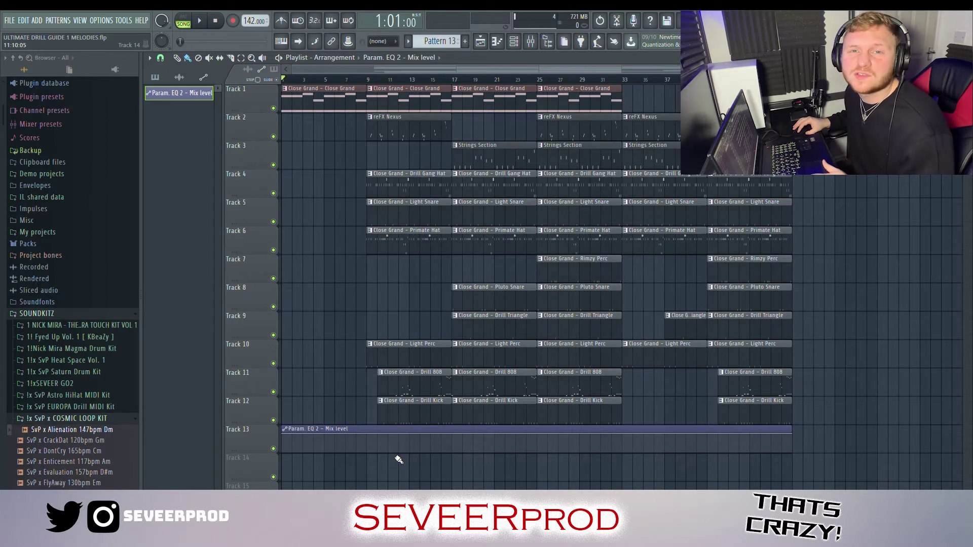
pyautogui.hotkey('ctrl', 'z')
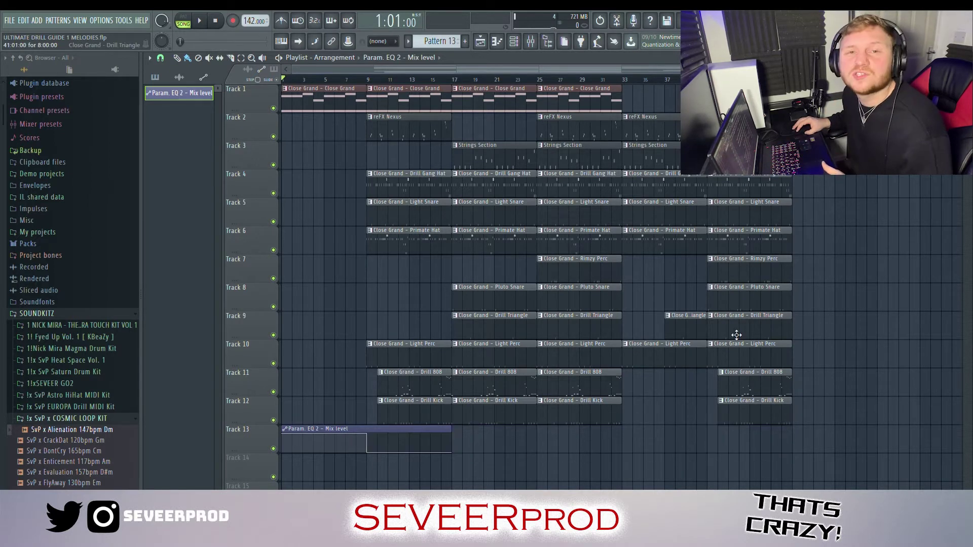
# Step: Select bars 1 to 16 in the playlist and play them to hear the automated EQ on the intro
pyautogui.press('space')
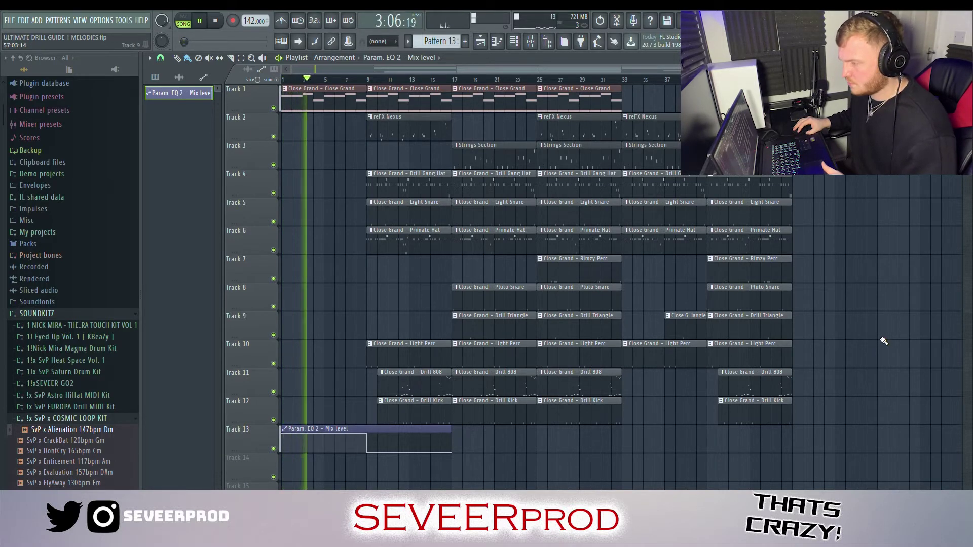
pyautogui.press('space')
pyautogui.moveTo(453, 77); pyautogui.dragTo(282, 77)
pyautogui.press('space')
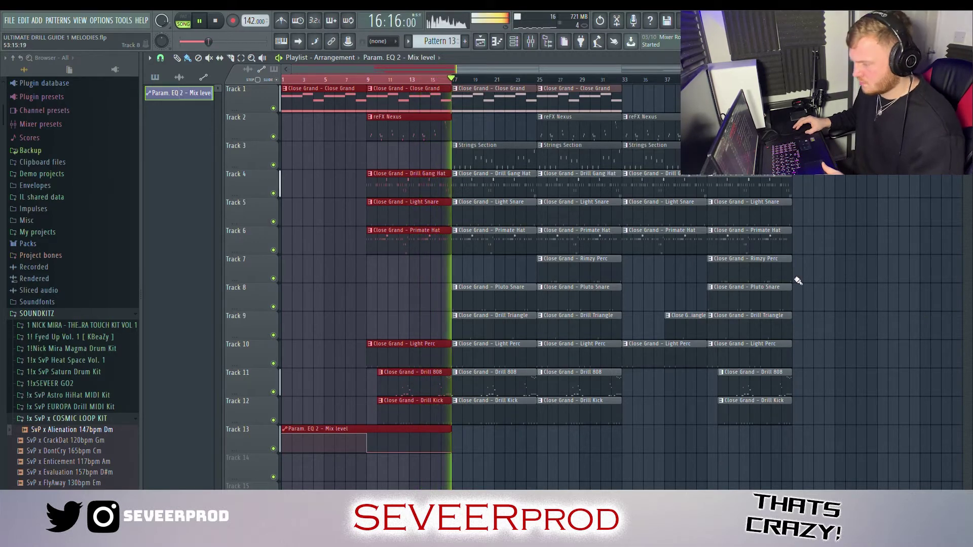
pyautogui.press('space')
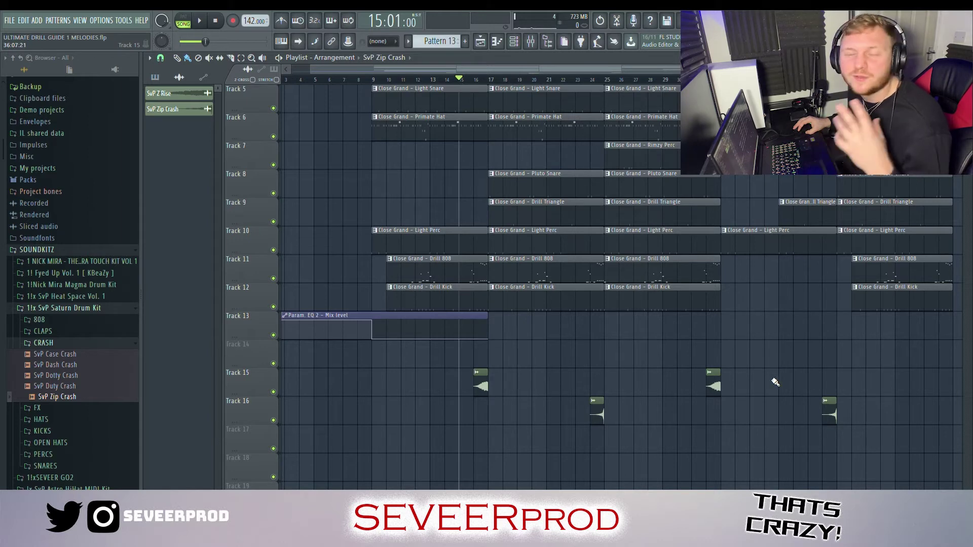
# Step: Play the arrangement from bar 15 to hear the SvP Z Rise and SvP Zip Crash transitions between sections
pyautogui.press('space')
pyautogui.scroll(-1, 792, 397)
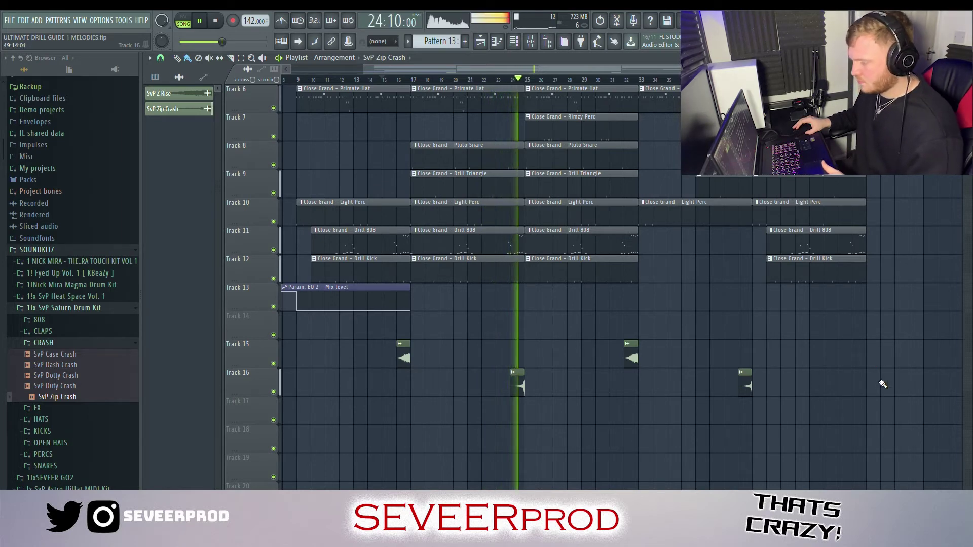
pyautogui.scroll(5, 873, 385)
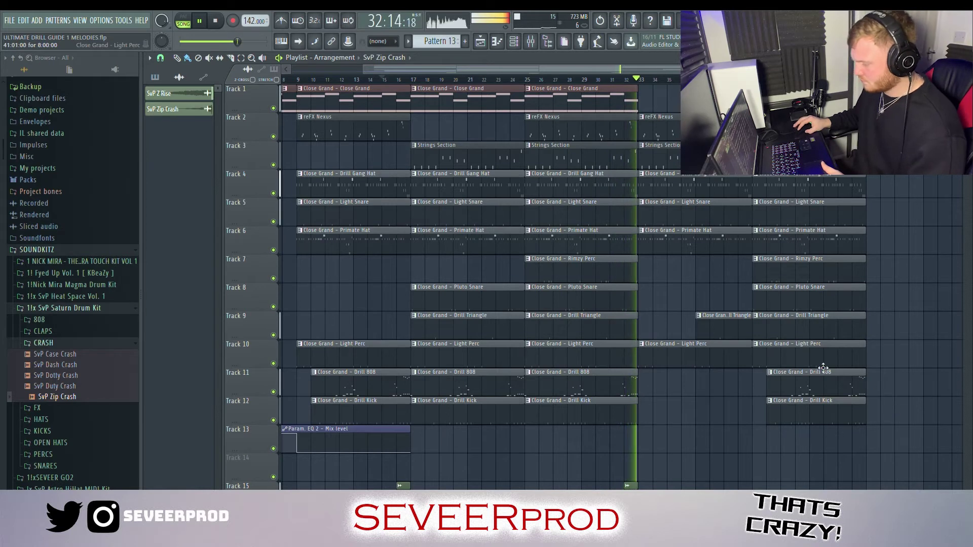
pyautogui.press('space')
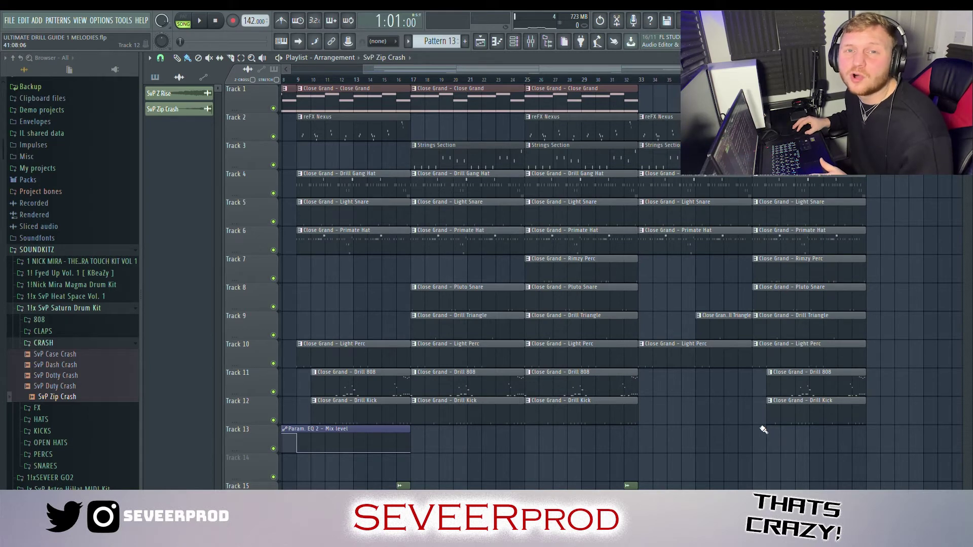
# Step: Move the playhead through the section starts at bars 25, 33 and 41 to review which clips each section uses
pyautogui.scroll(-2, 720, 426)
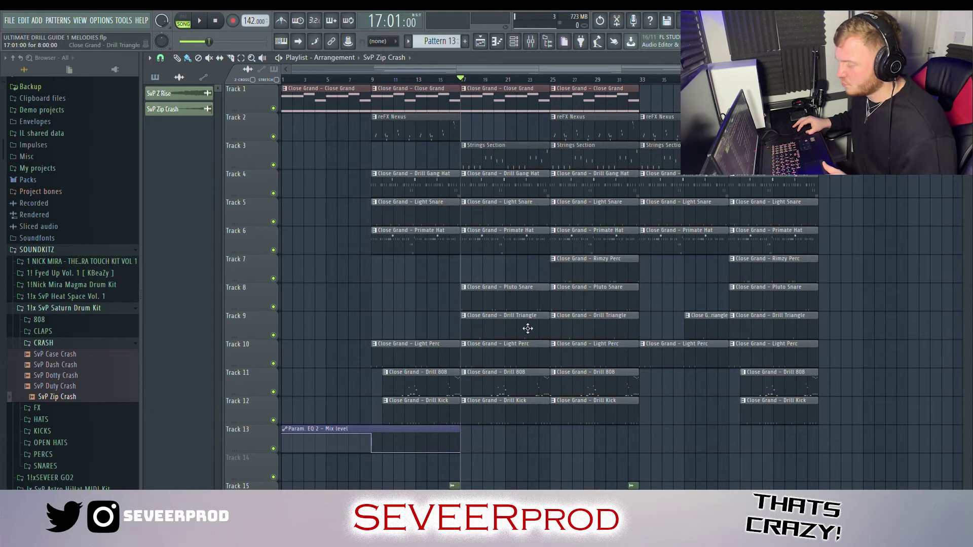
pyautogui.click(553, 79)
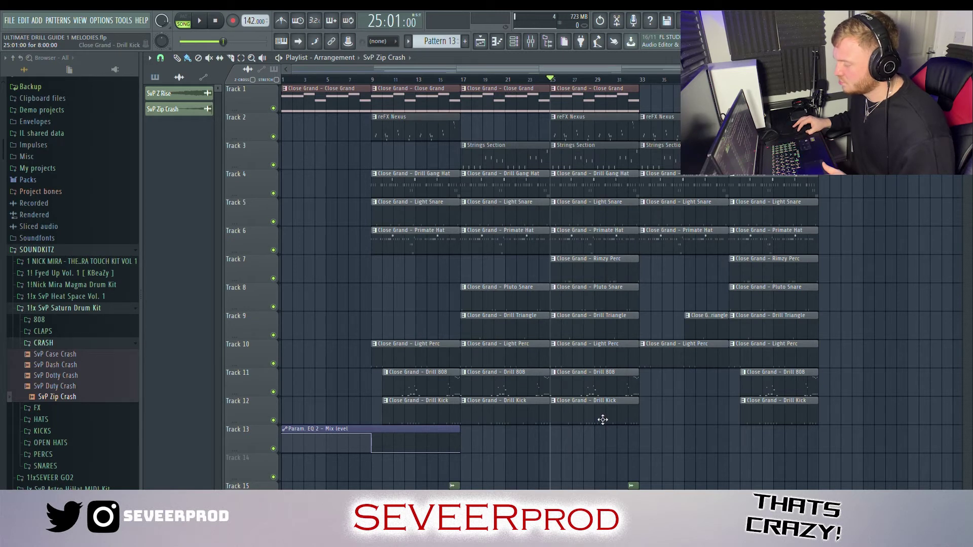
pyautogui.click(641, 79)
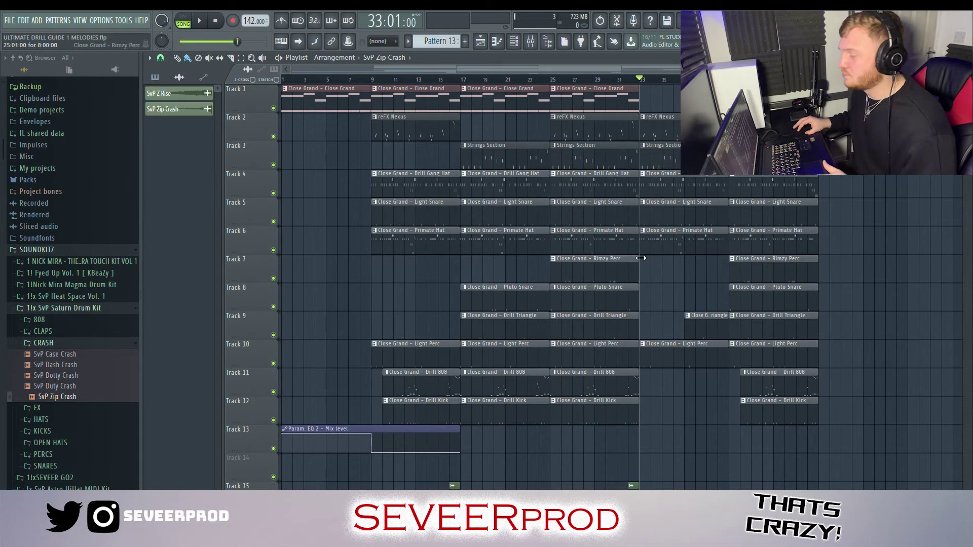
pyautogui.click(730, 80)
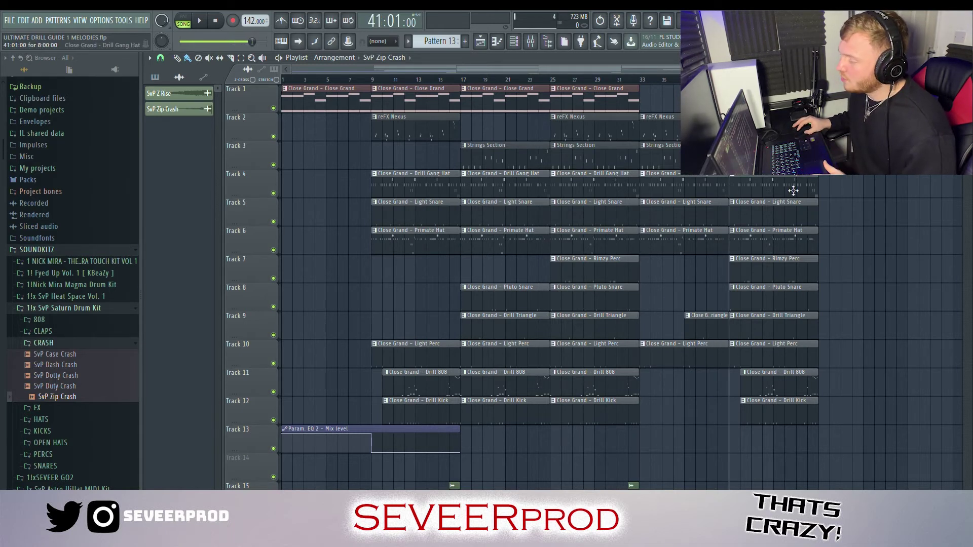
# Step: Play the last section from bar 41 to its end and stop the playback
pyautogui.press('space')
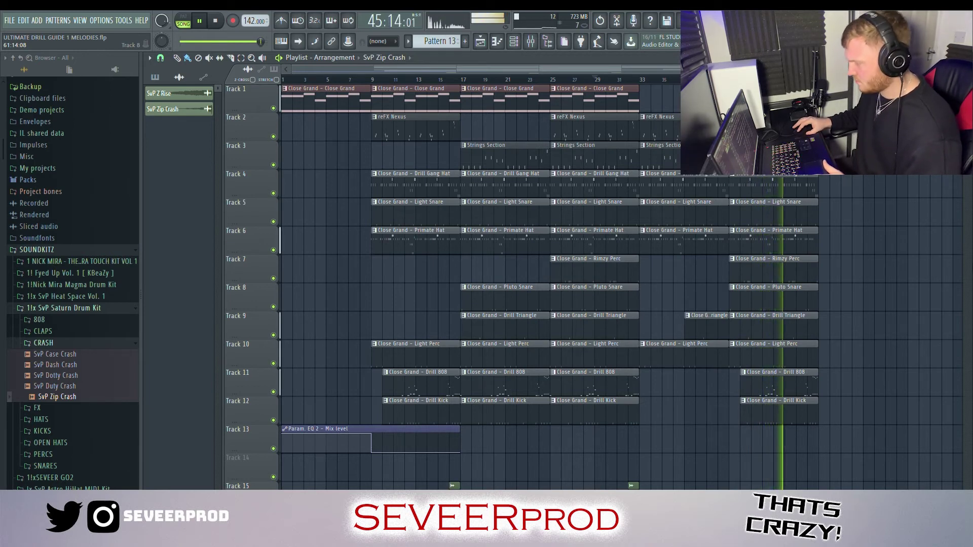
pyautogui.scroll(-3, 940, 371)
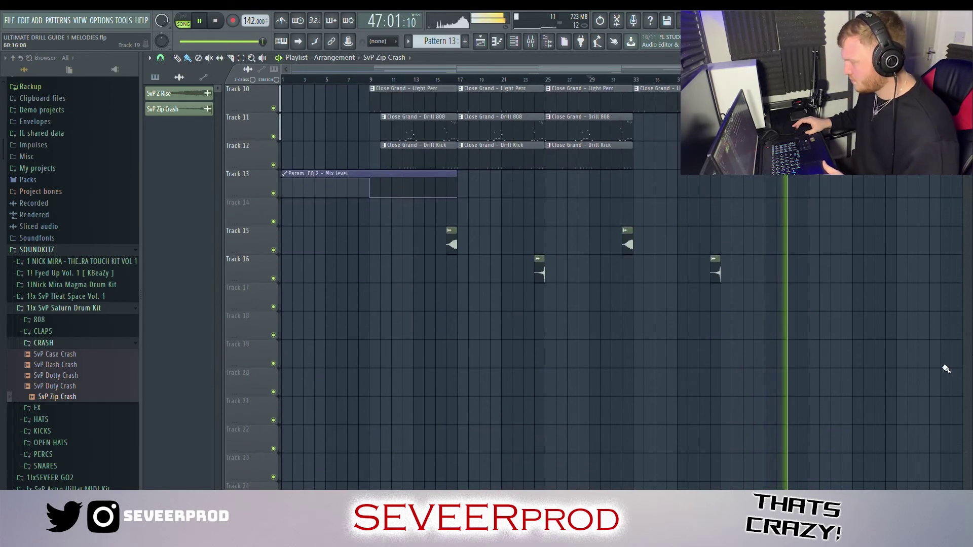
pyautogui.scroll(8, 942, 370)
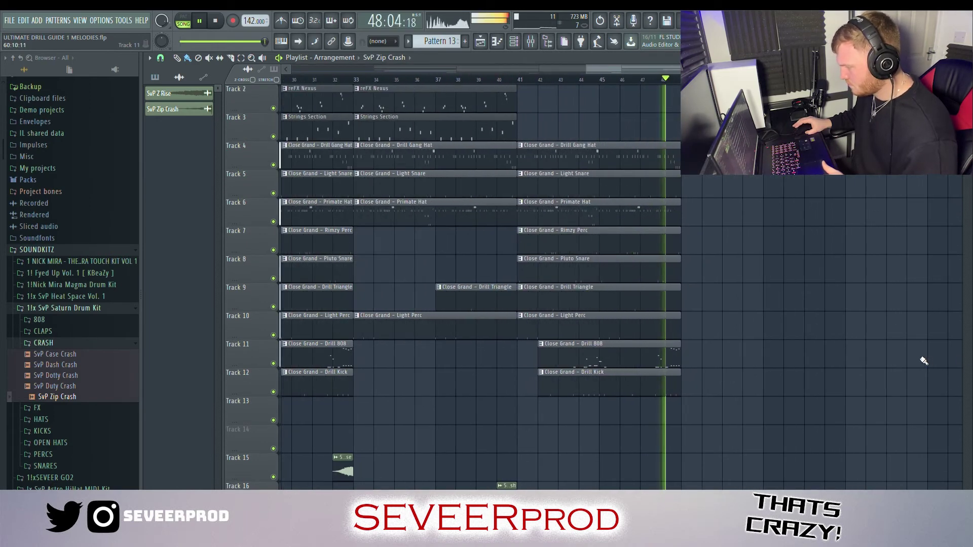
pyautogui.scroll(1, 912, 350)
pyautogui.press('space')
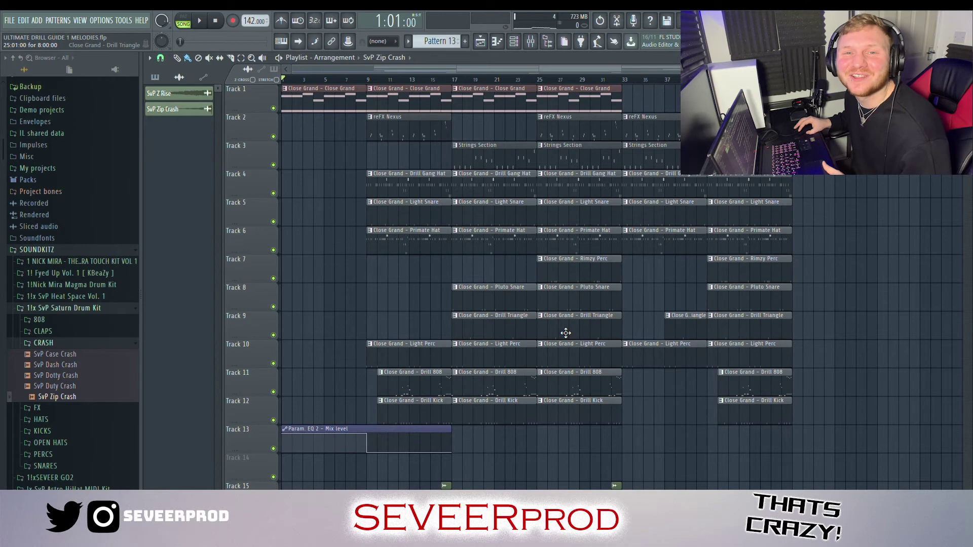
# Step: Place the Seveer new tag sample on Track 17 so it ends at bar 9, and play the intro with it
pyautogui.scroll(-2, 458, 417)
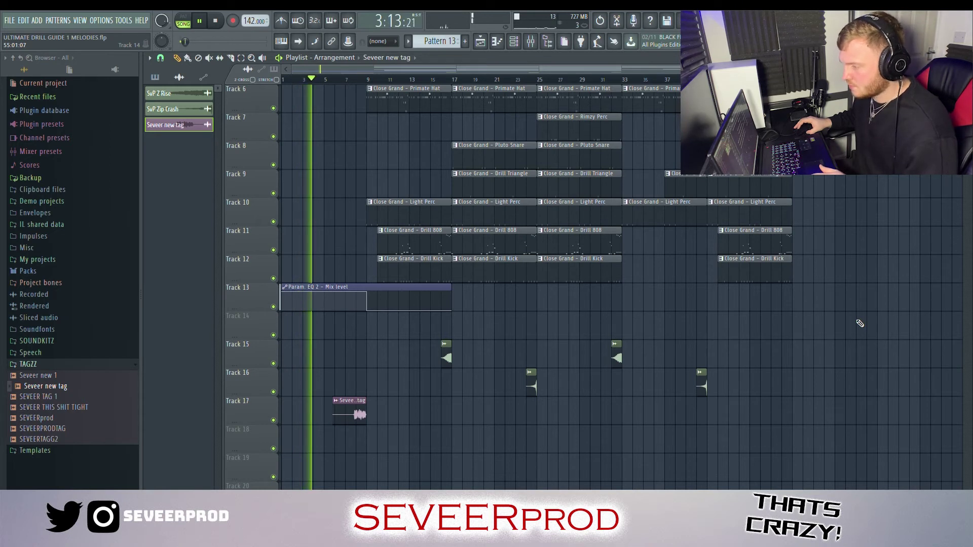
pyautogui.scroll(-1, 860, 324)
pyautogui.scroll(-5, 860, 324)
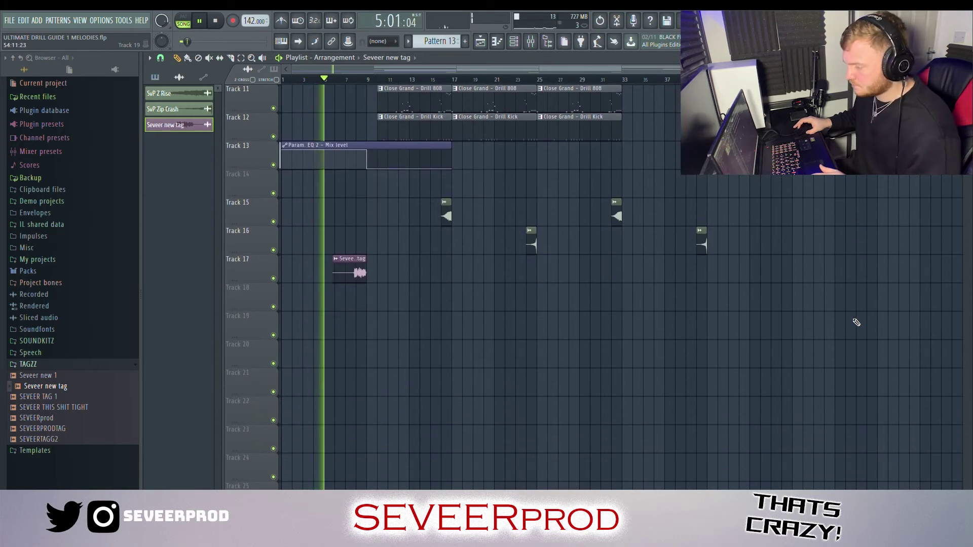
pyautogui.scroll(1, 815, 299)
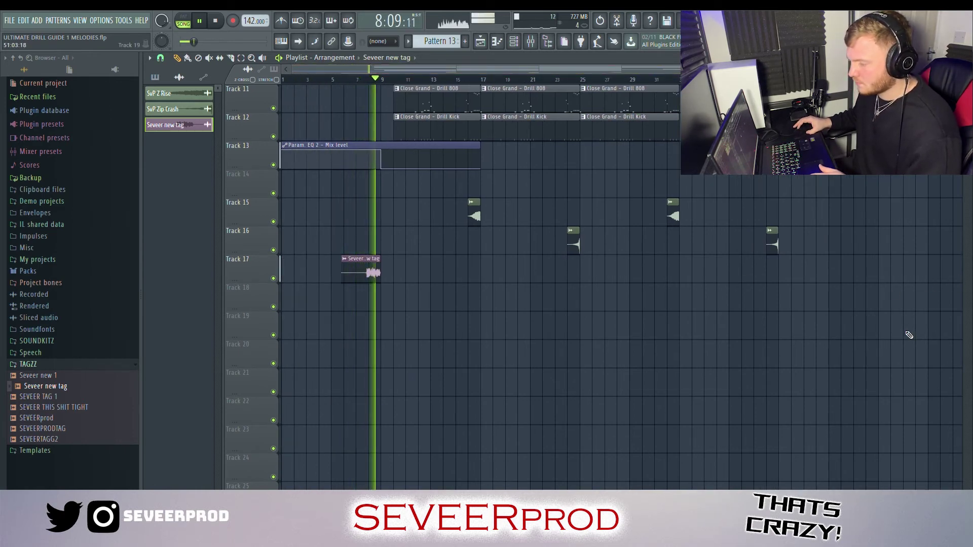
pyautogui.scroll(4, 909, 332)
pyautogui.scroll(6, 909, 332)
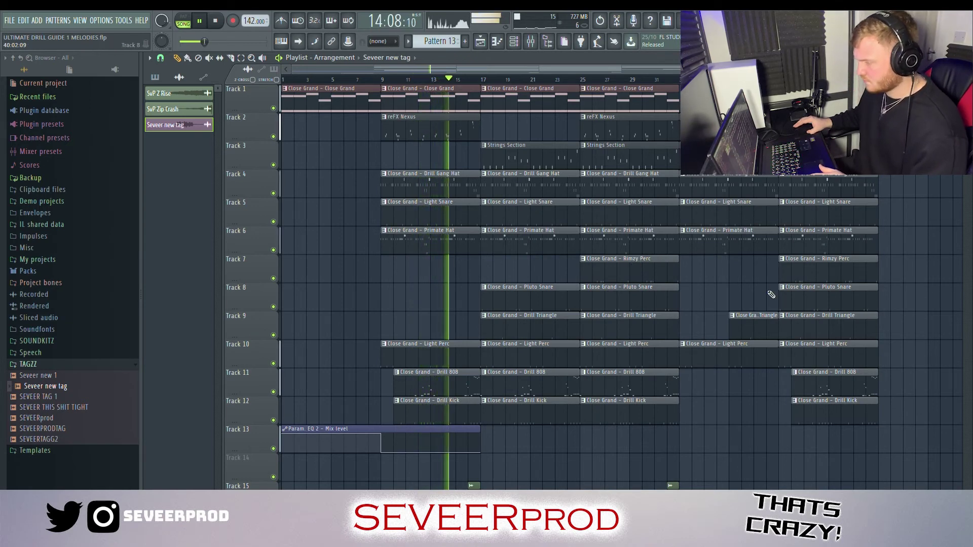
# Step: Listen to the rest of the arrangement through its final section and stop the playback
pyautogui.scroll(-2, 790, 292)
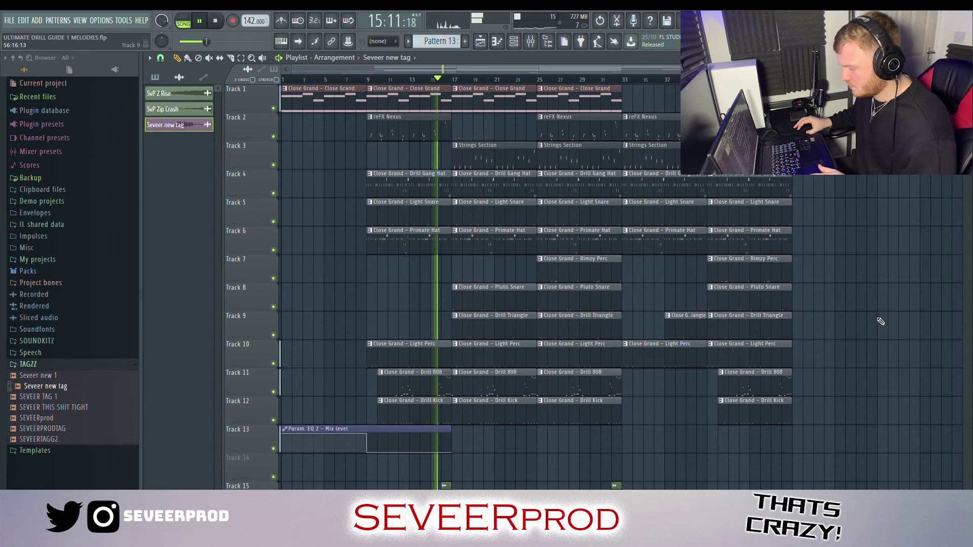
pyautogui.scroll(-3, 900, 299)
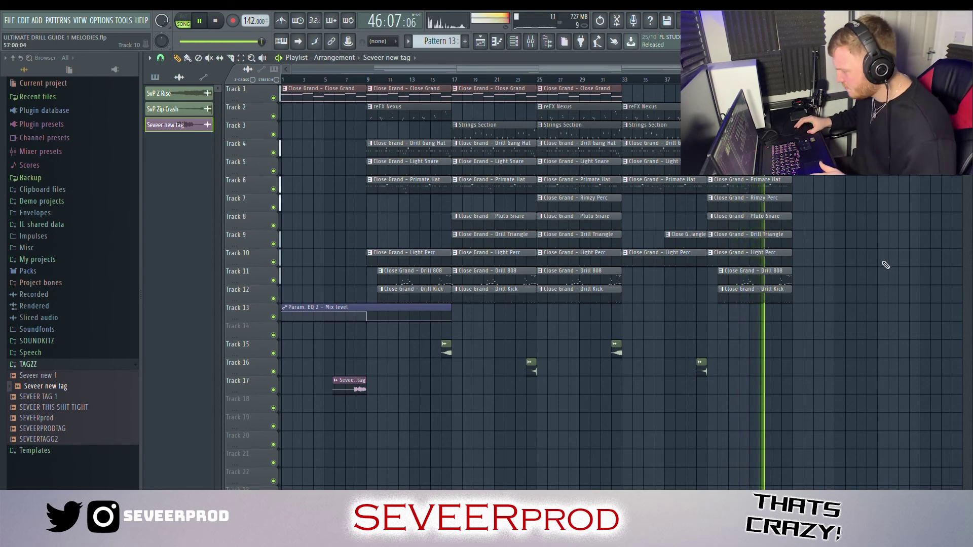
pyautogui.scroll(4, 901, 283)
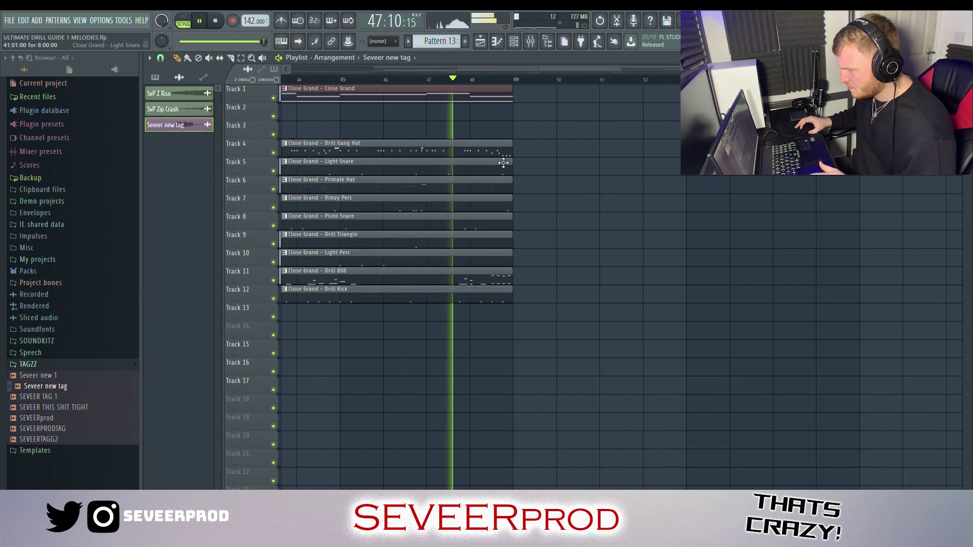
pyautogui.hscroll(-3, 762, 286)
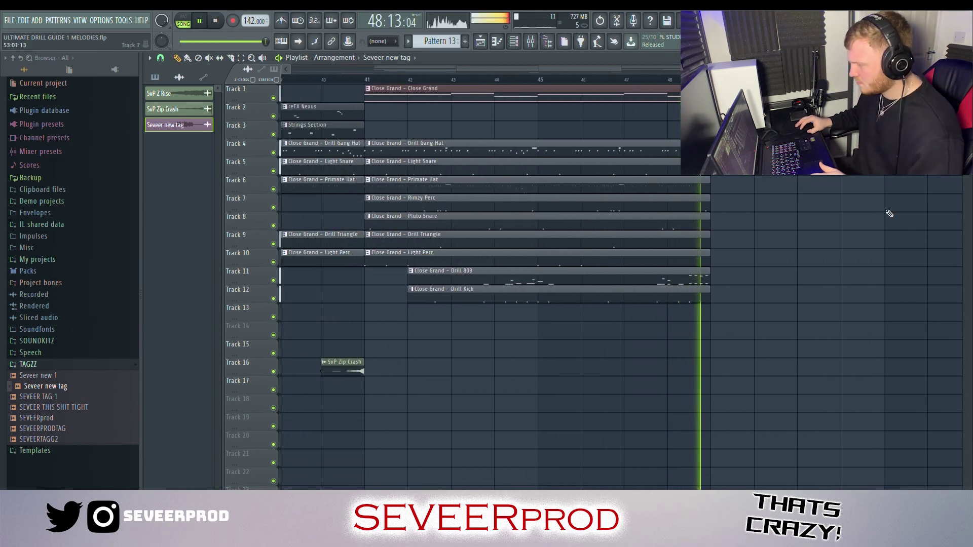
pyautogui.press('space')
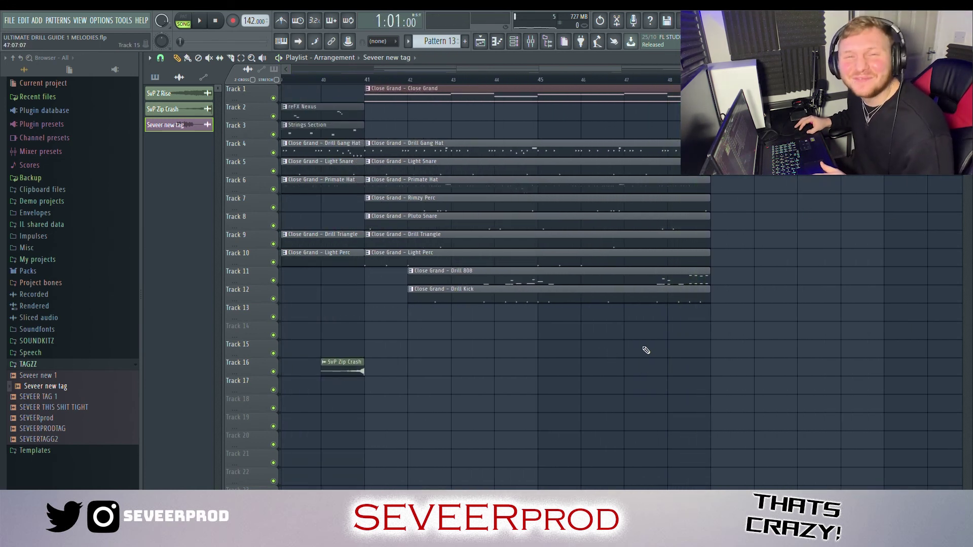